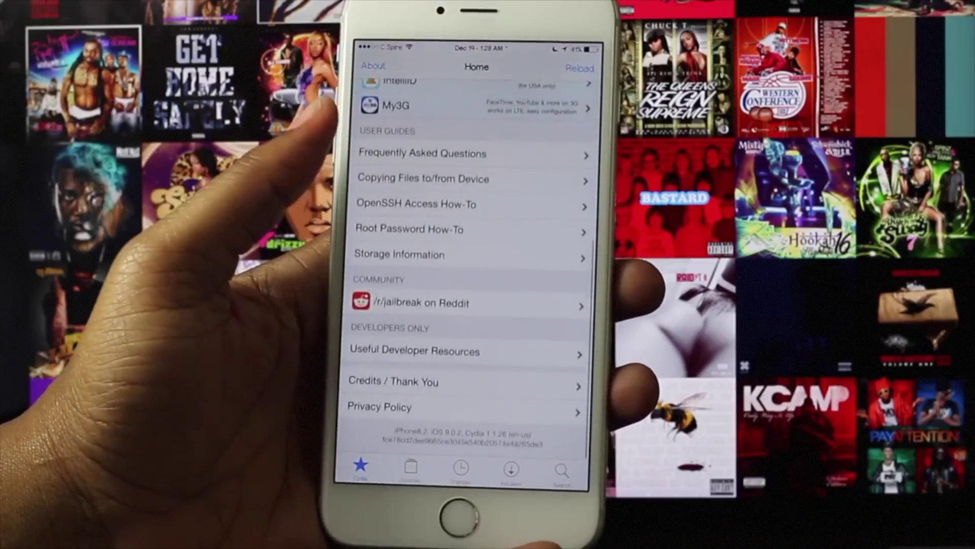
{"action": "scroll", "coordinate": [476, 267], "scroll_direction": "up", "scroll_amount": 10}
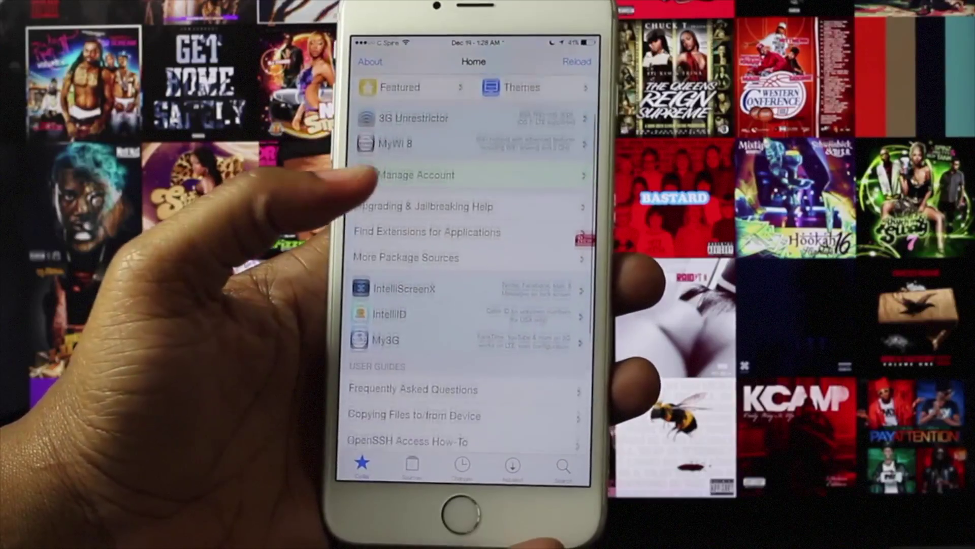
Browse Cydia's sources and recent changes, then return to the Cydia home screen.
{"action": "left_click", "coordinate": [416, 461]}
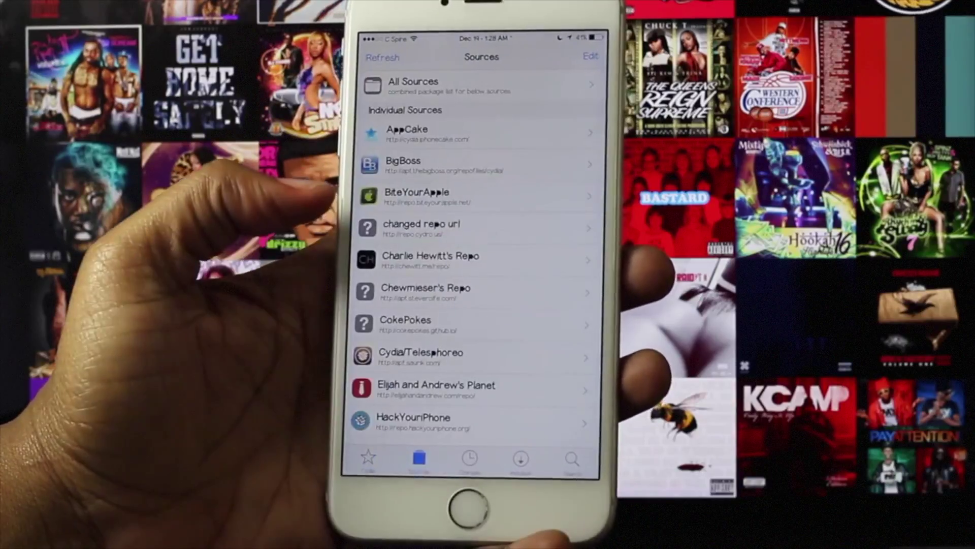
{"action": "left_click", "coordinate": [465, 455]}
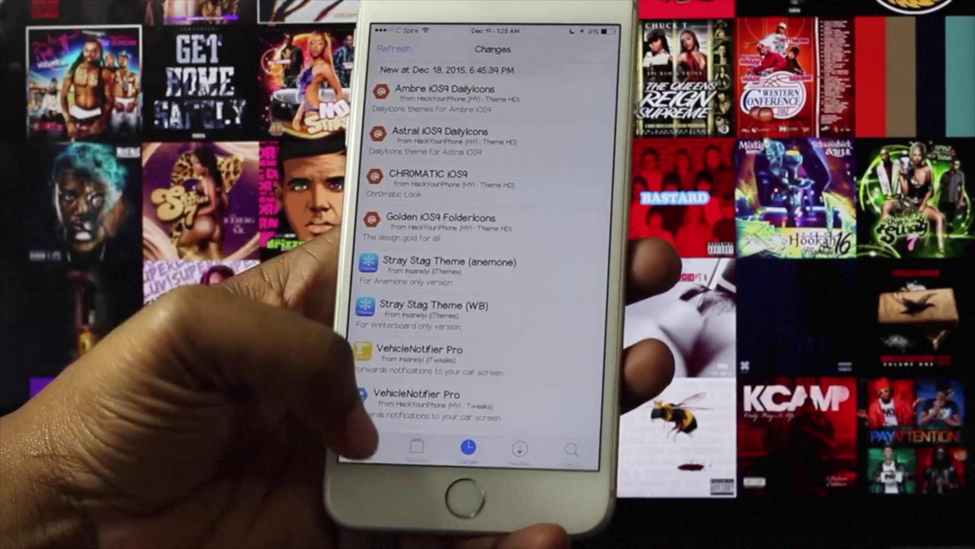
{"action": "left_click", "coordinate": [370, 450]}
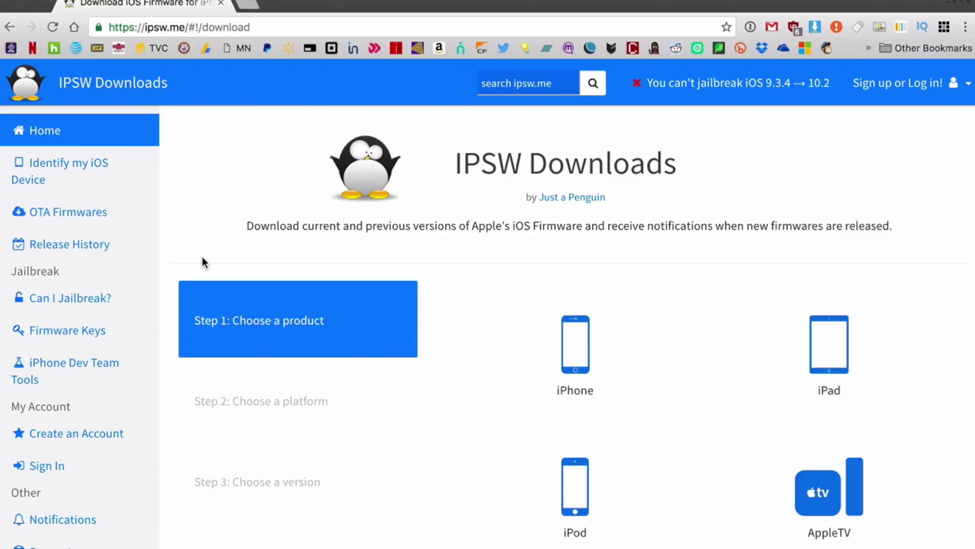
Select and then dismiss the ipsw.me address in the browser's address bar.
{"action": "left_click", "coordinate": [168, 26]}
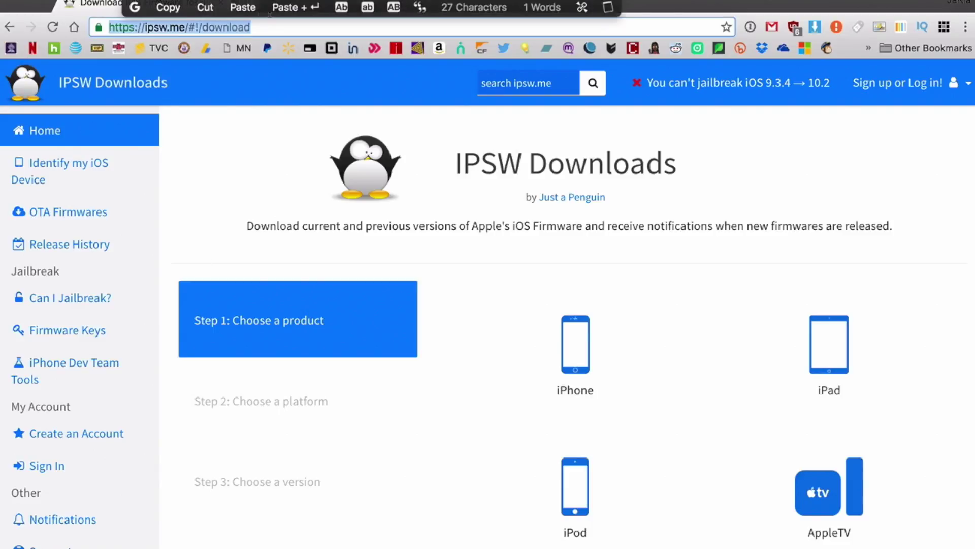
{"action": "left_click", "coordinate": [204, 190]}
{"action": "scroll", "coordinate": [204, 190], "scroll_direction": "down", "scroll_amount": 1}
{"action": "scroll", "coordinate": [205, 190], "scroll_direction": "down", "scroll_amount": 2}
{"action": "scroll", "coordinate": [204, 191], "scroll_direction": "down", "scroll_amount": 4}
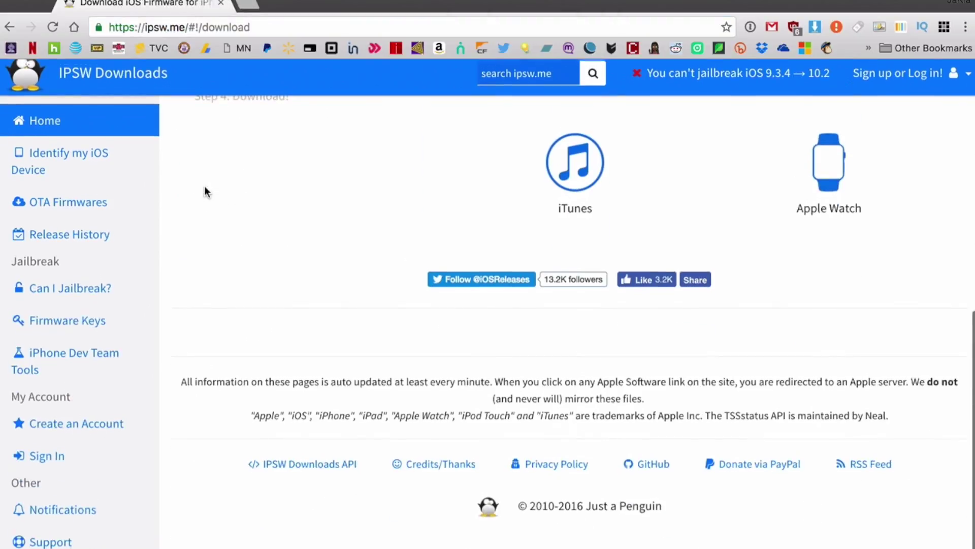
{"action": "scroll", "coordinate": [204, 192], "scroll_direction": "up", "scroll_amount": 5}
{"action": "scroll", "coordinate": [204, 191], "scroll_direction": "up", "scroll_amount": 2}
{"action": "scroll", "coordinate": [205, 192], "scroll_direction": "down", "scroll_amount": 1}
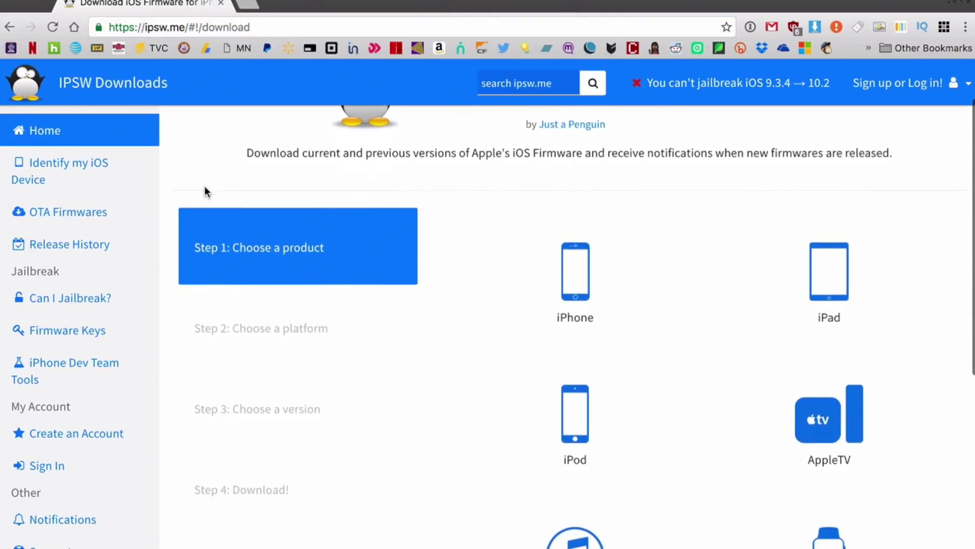
Choose iPhone, then iPhone 5s (Global), then the iOS 10.1.1 (14B150) firmware.
{"action": "left_click", "coordinate": [577, 295]}
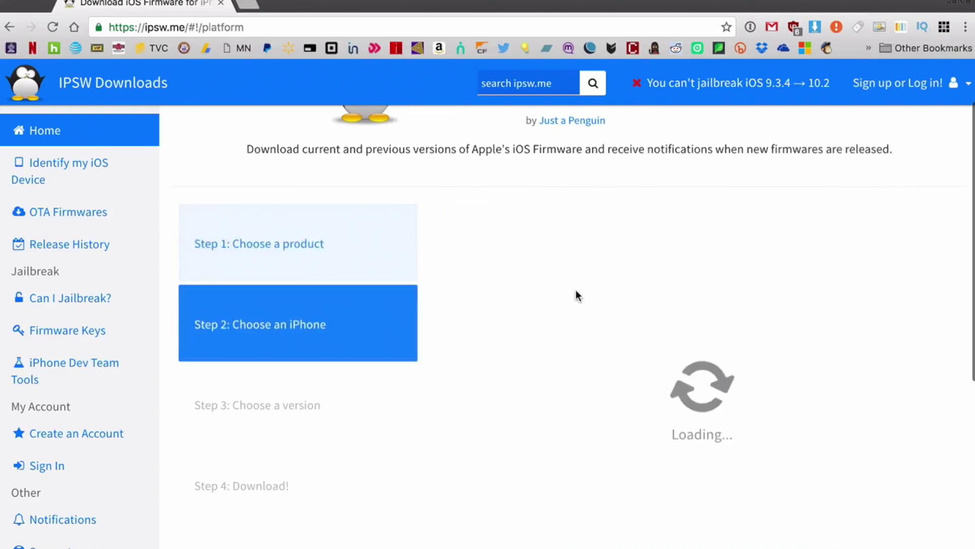
{"action": "scroll", "coordinate": [575, 294], "scroll_direction": "down", "scroll_amount": 1}
{"action": "scroll", "coordinate": [580, 297], "scroll_direction": "down", "scroll_amount": 5}
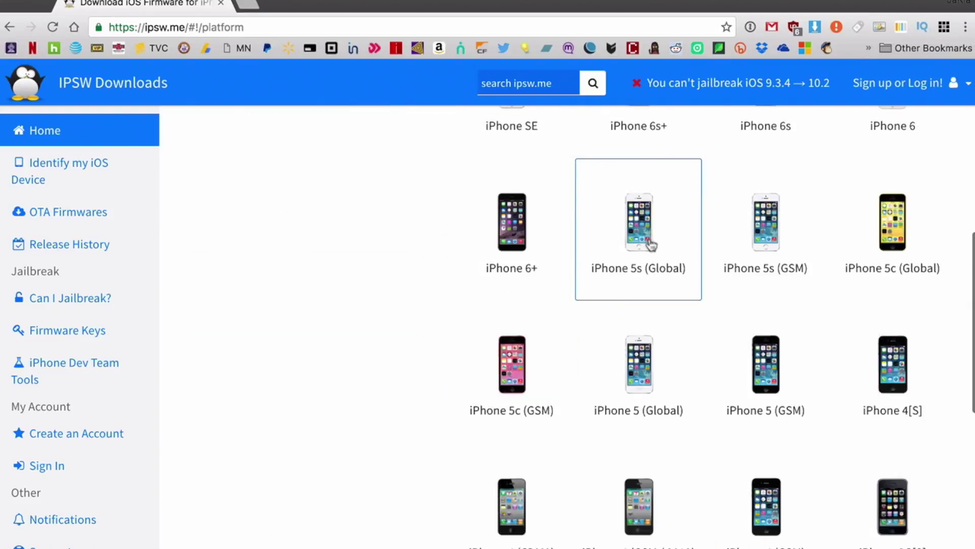
{"action": "left_click", "coordinate": [648, 242]}
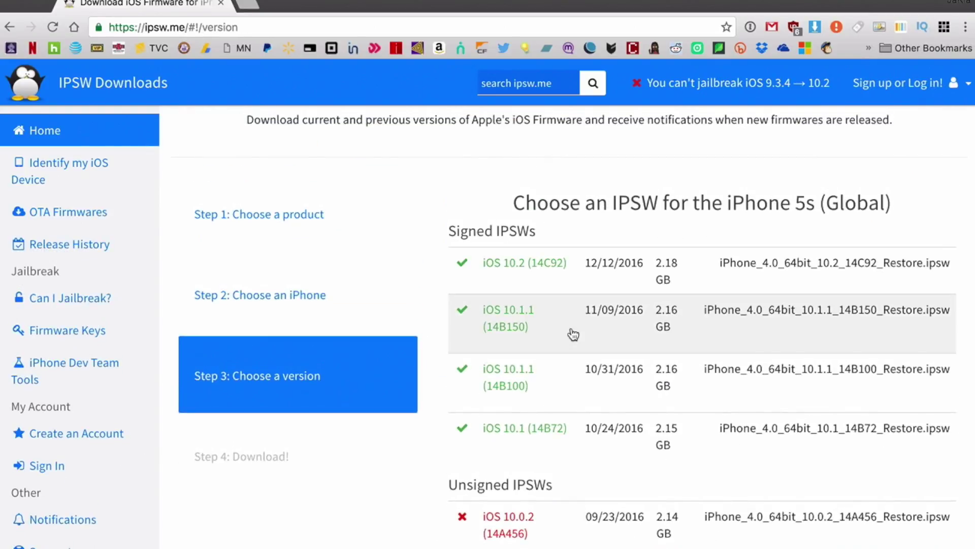
{"action": "left_click", "coordinate": [573, 334]}
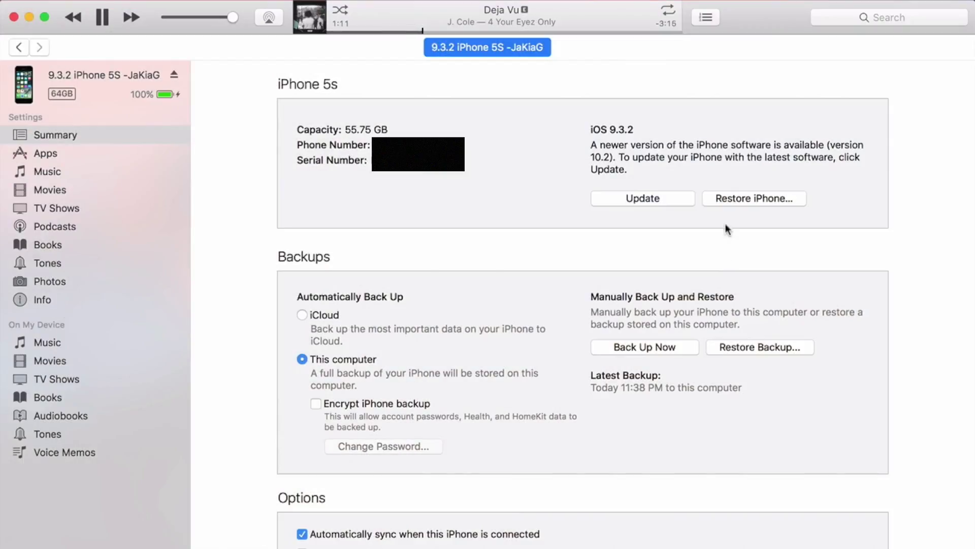
Option-click Restore iPhone and load the 14B150 .ipsw firmware file from the Desktop.
{"action": "left_click", "coordinate": [732, 197], "text": "alt"}
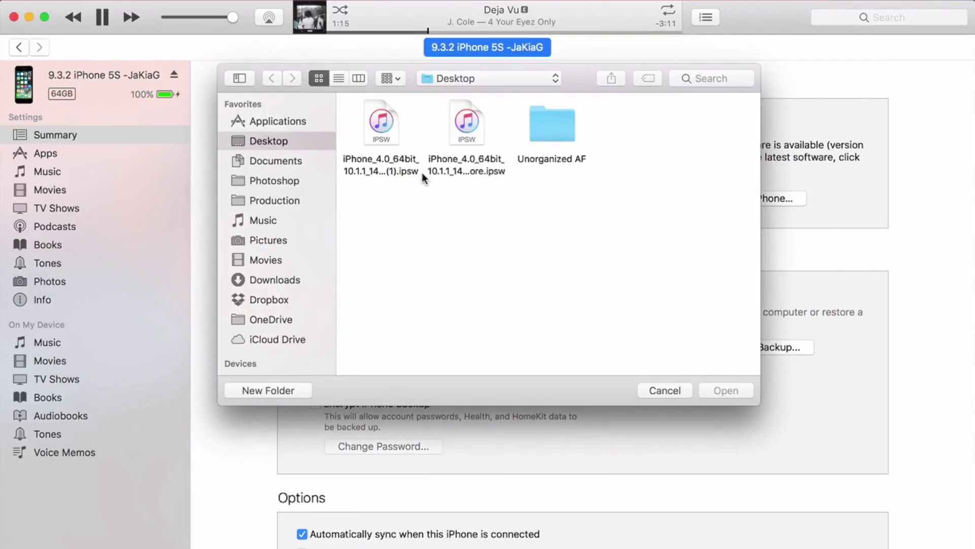
{"action": "left_click", "coordinate": [388, 163]}
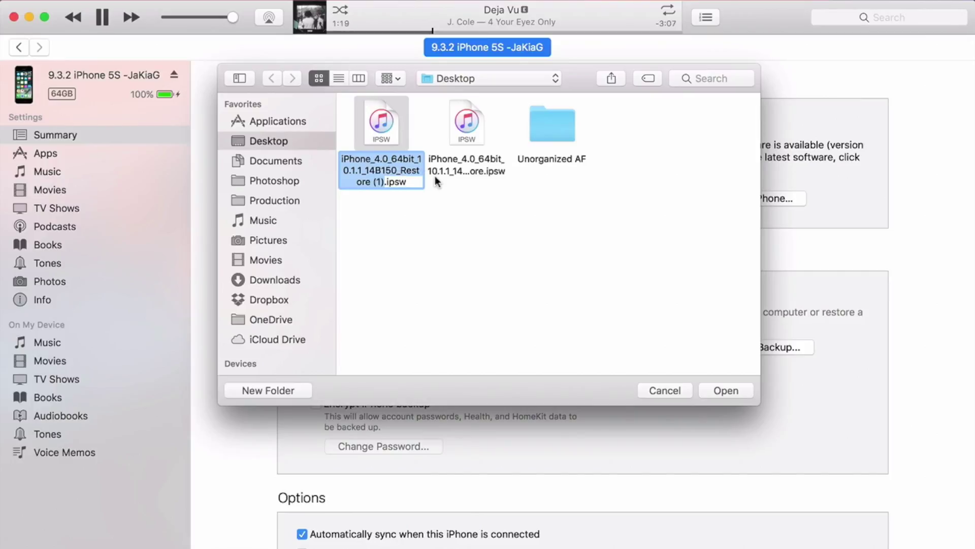
{"action": "left_click", "coordinate": [469, 168]}
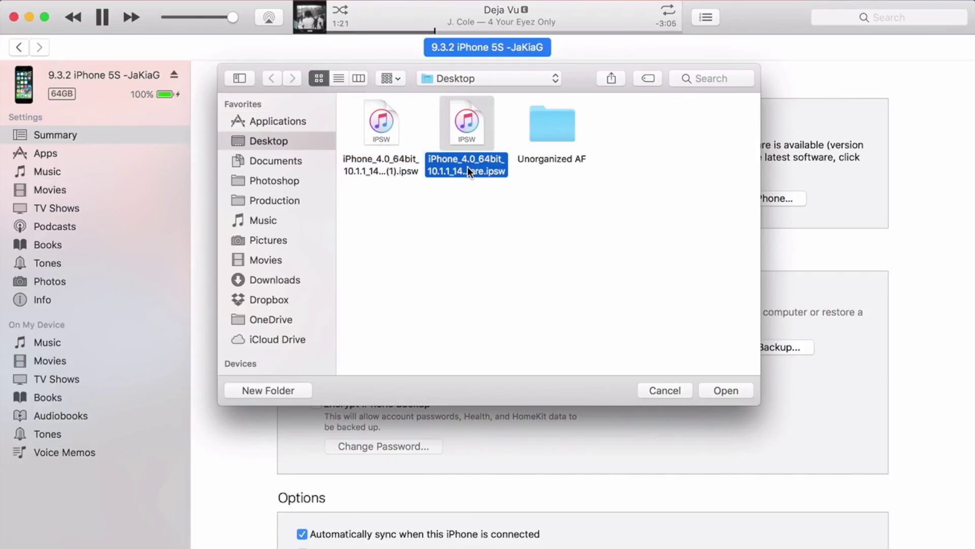
{"action": "left_click", "coordinate": [467, 167]}
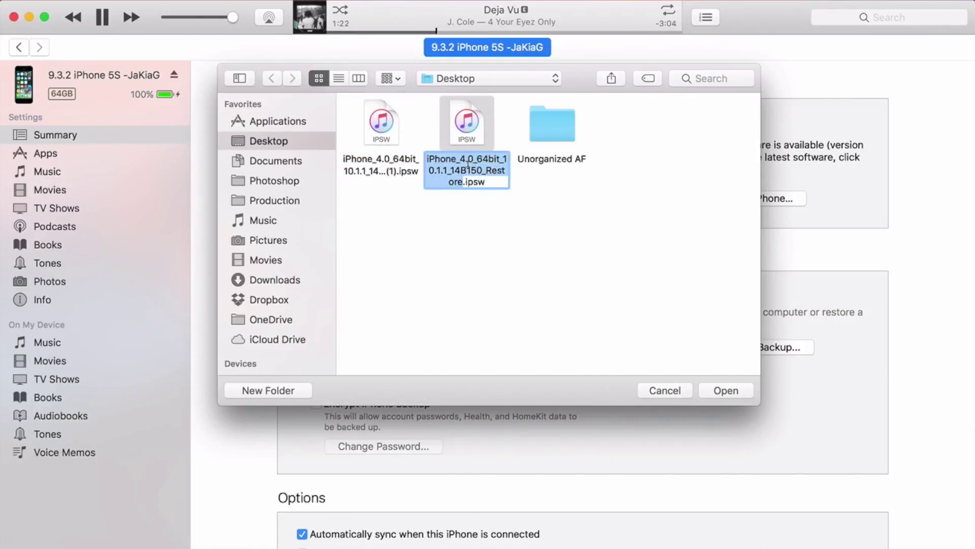
{"action": "left_click", "coordinate": [479, 208]}
{"action": "left_click", "coordinate": [476, 165]}
{"action": "left_click", "coordinate": [726, 387]}
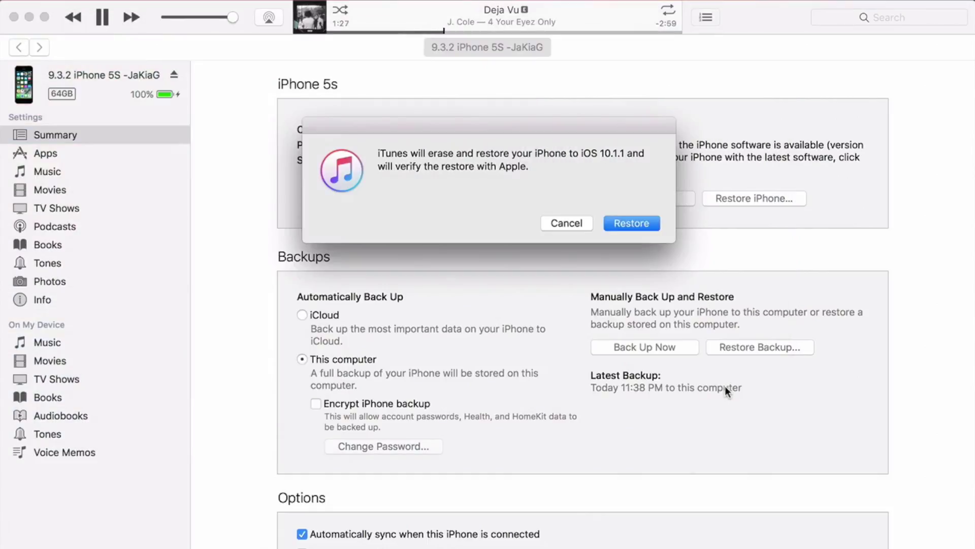
Confirm erasing the iPhone 5s and restoring it to iOS 10.1.1.
{"action": "left_click", "coordinate": [642, 223]}
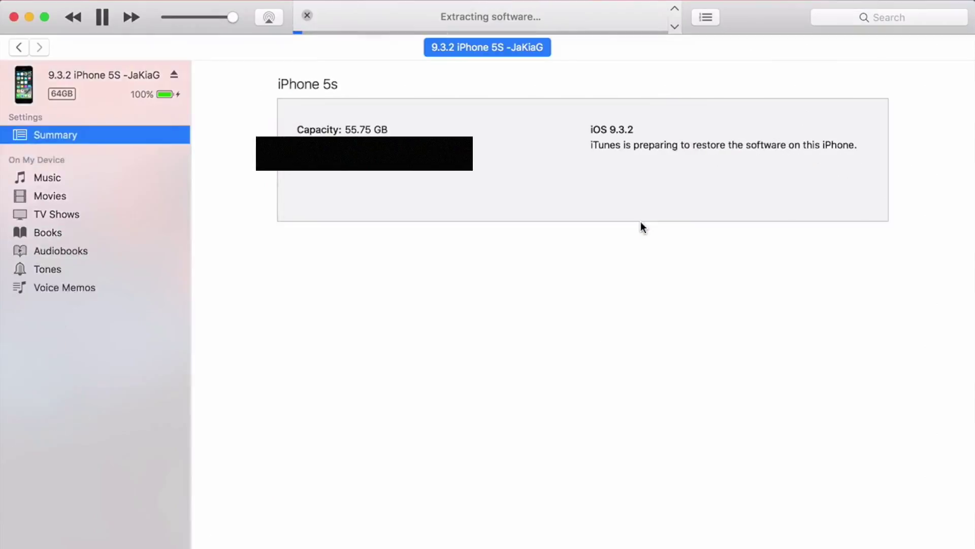